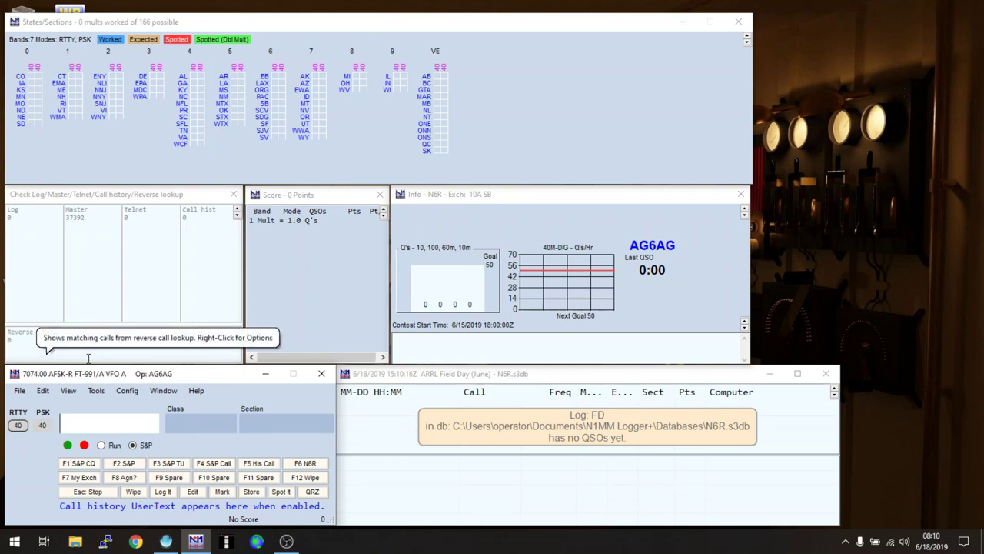
Download and install the latest Check Partial file (master.scp) from the internet
{"action": "left_click", "coordinate": [20, 391]}
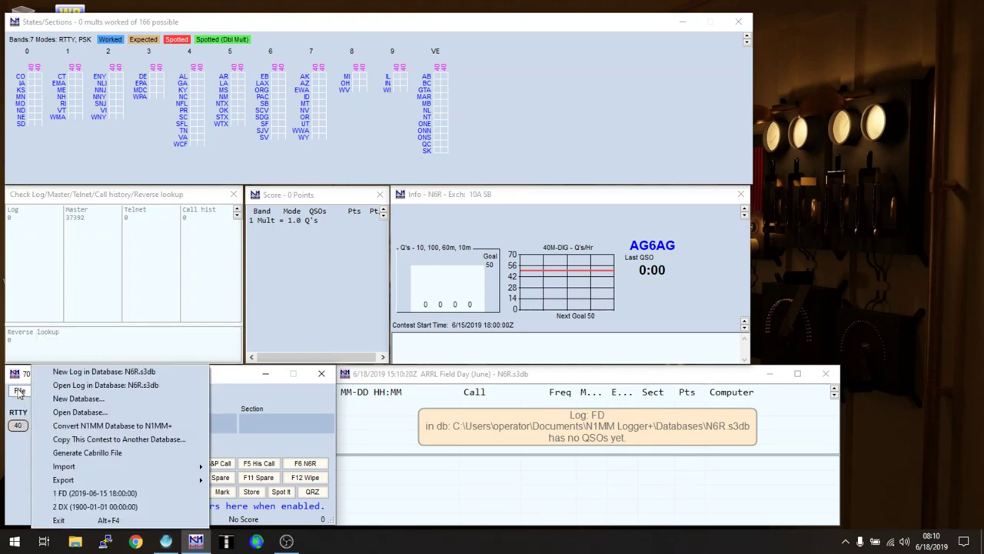
{"action": "left_click", "coordinate": [19, 391]}
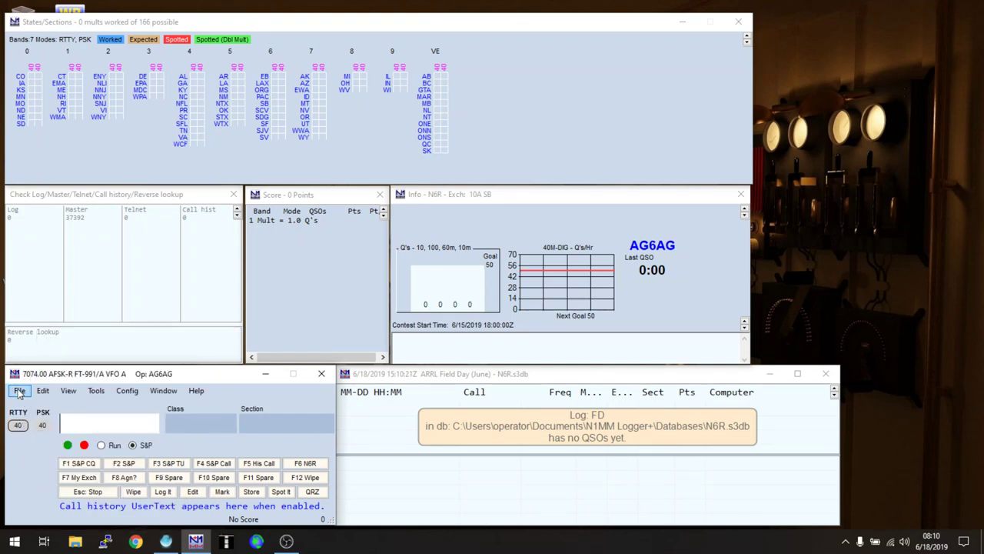
{"action": "left_click", "coordinate": [96, 392]}
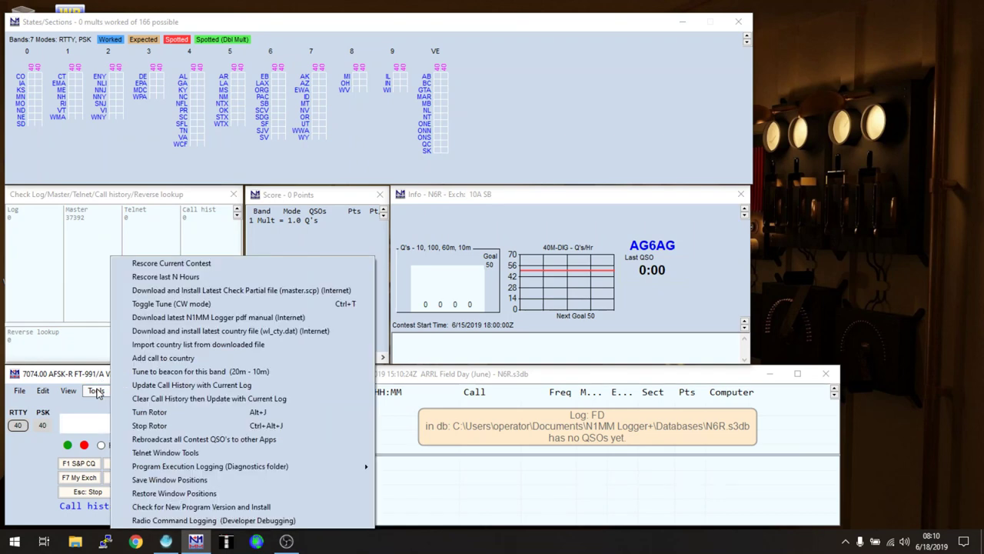
{"action": "left_click", "coordinate": [197, 290]}
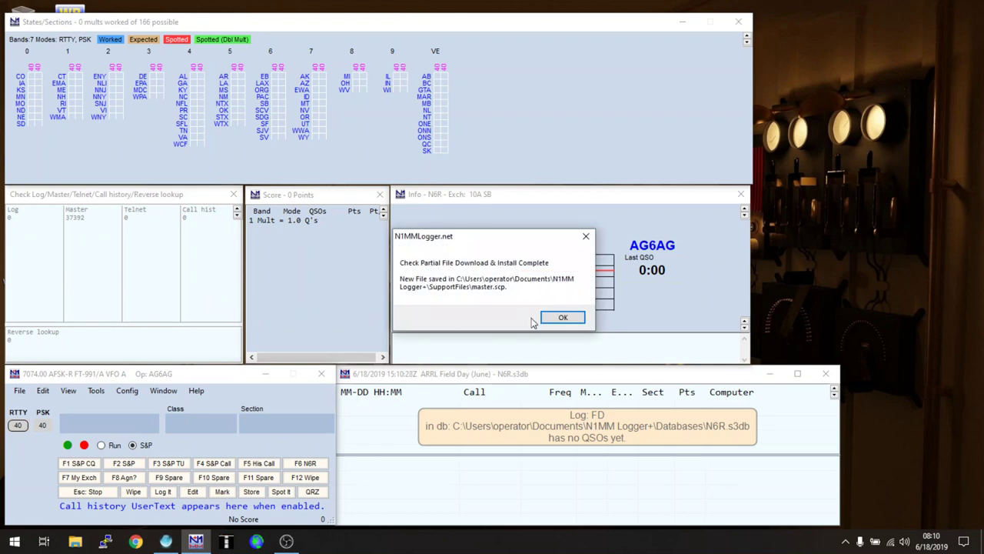
{"action": "left_click", "coordinate": [563, 316]}
Download and install the latest country file (wl_cty.dat) from the internet, and minimize the Network Status window
{"action": "left_click", "coordinate": [96, 391]}
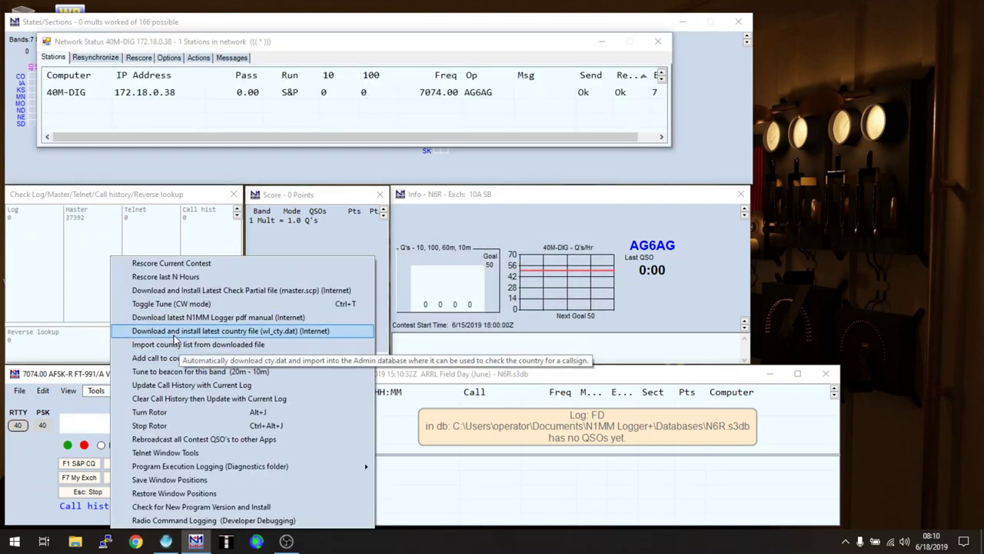
{"action": "left_click", "coordinate": [179, 336]}
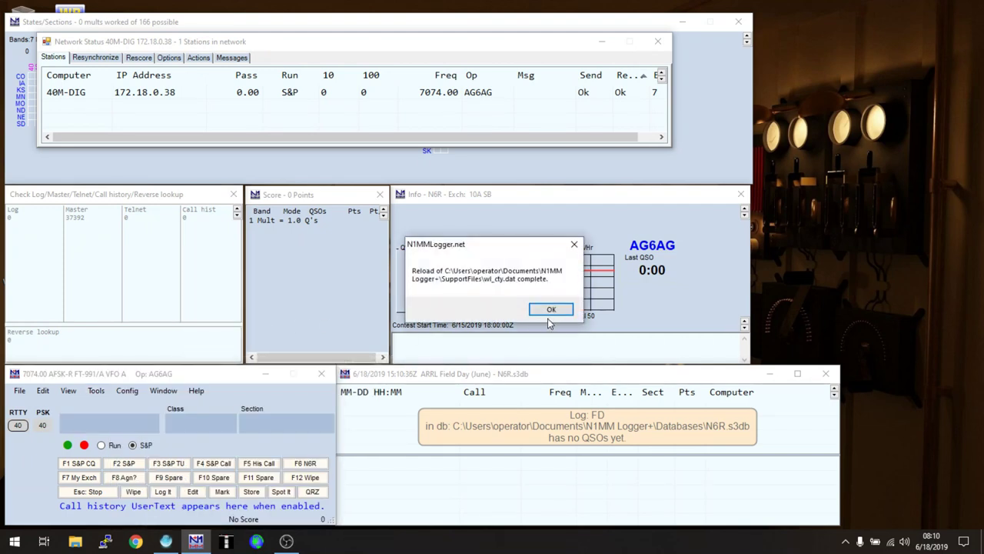
{"action": "left_click", "coordinate": [548, 312]}
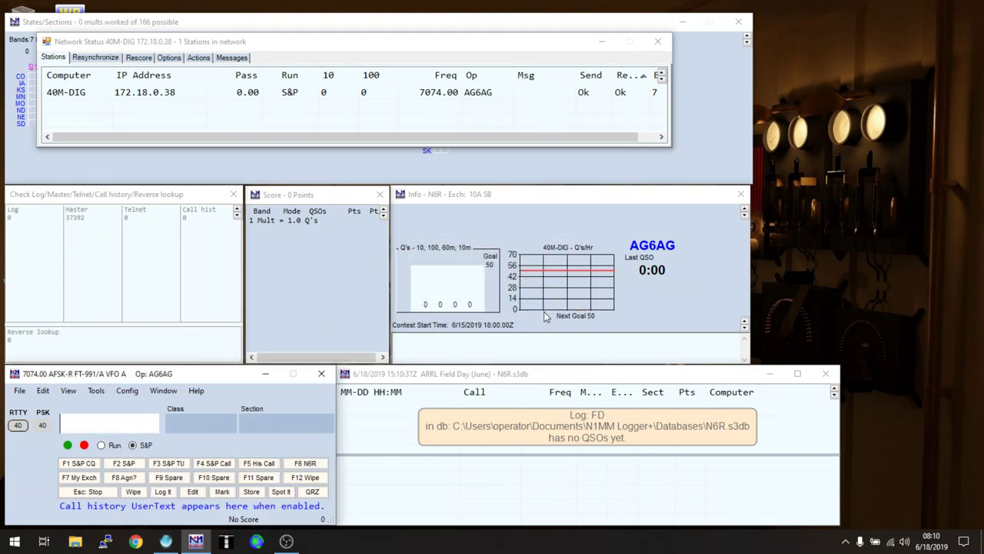
{"action": "left_click", "coordinate": [602, 47]}
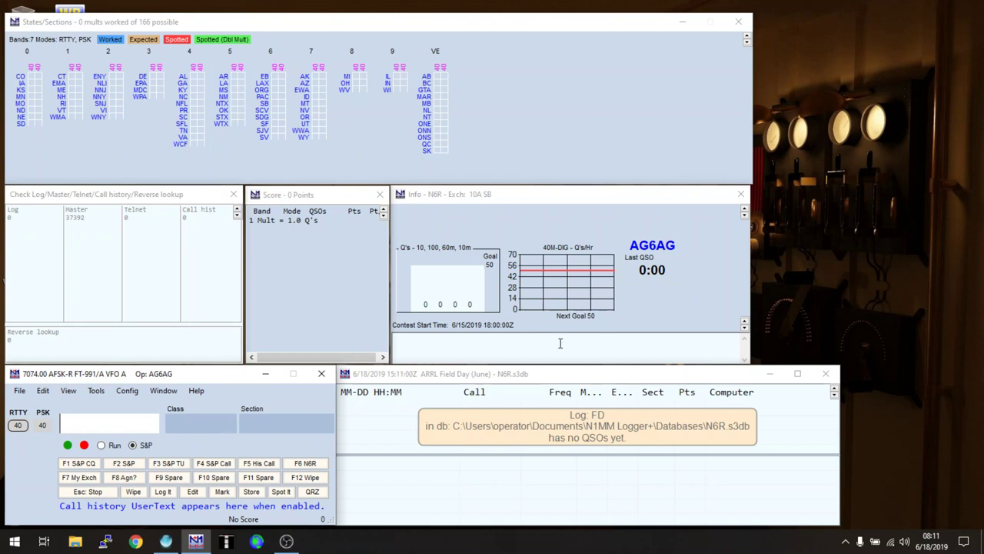
Open the Configurer and review the FT-991/A radio selection and its COM12 port and PTT settings
{"action": "left_click", "coordinate": [126, 390]}
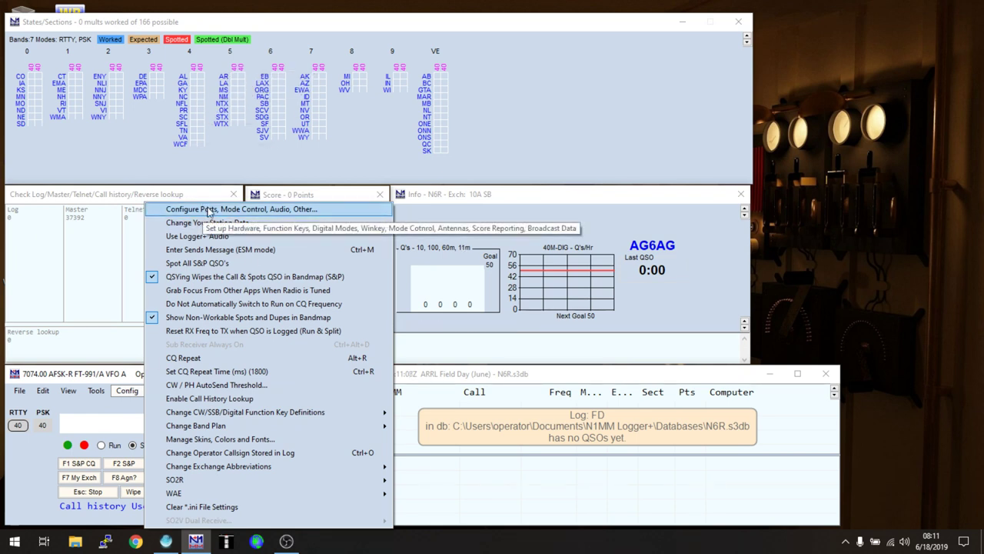
{"action": "left_click", "coordinate": [208, 209]}
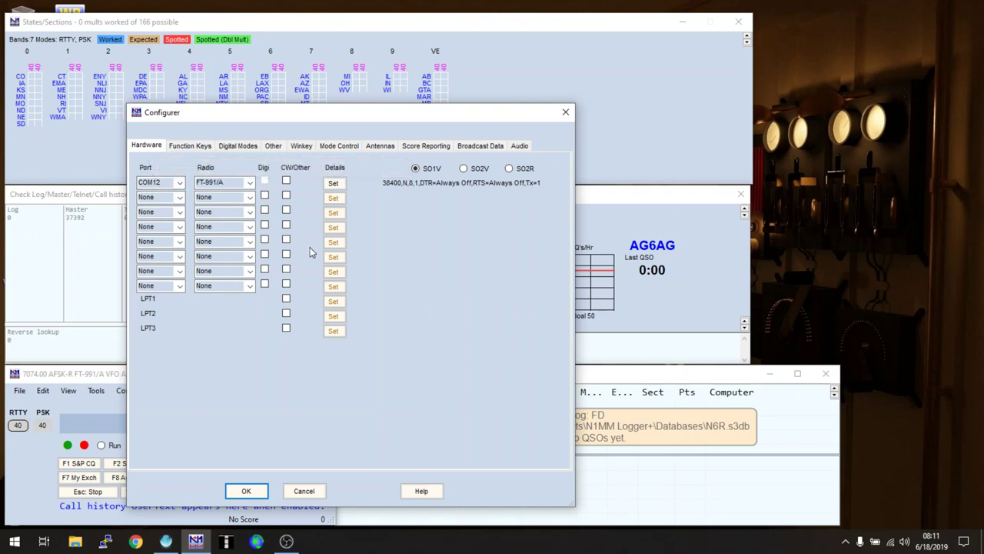
{"action": "left_click", "coordinate": [250, 182]}
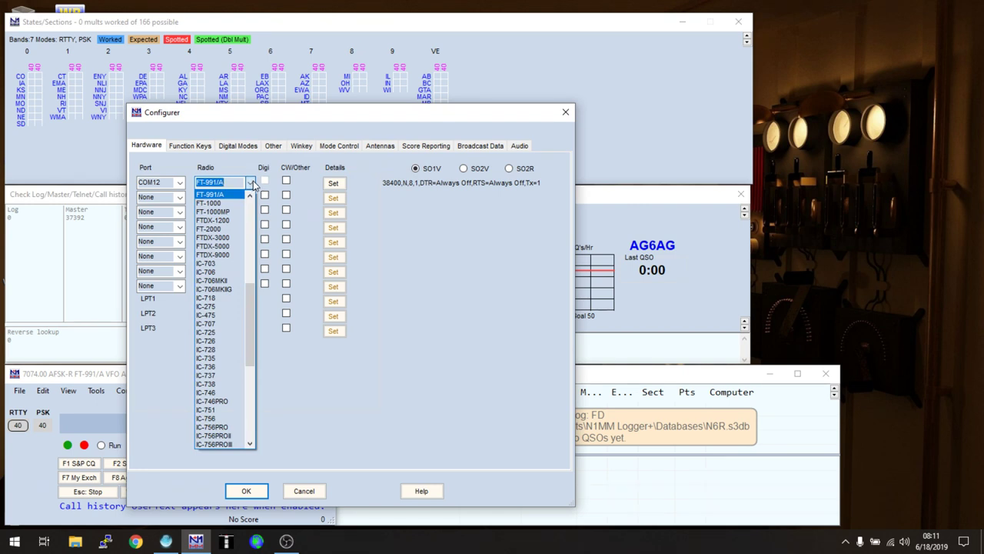
{"action": "left_click", "coordinate": [250, 183]}
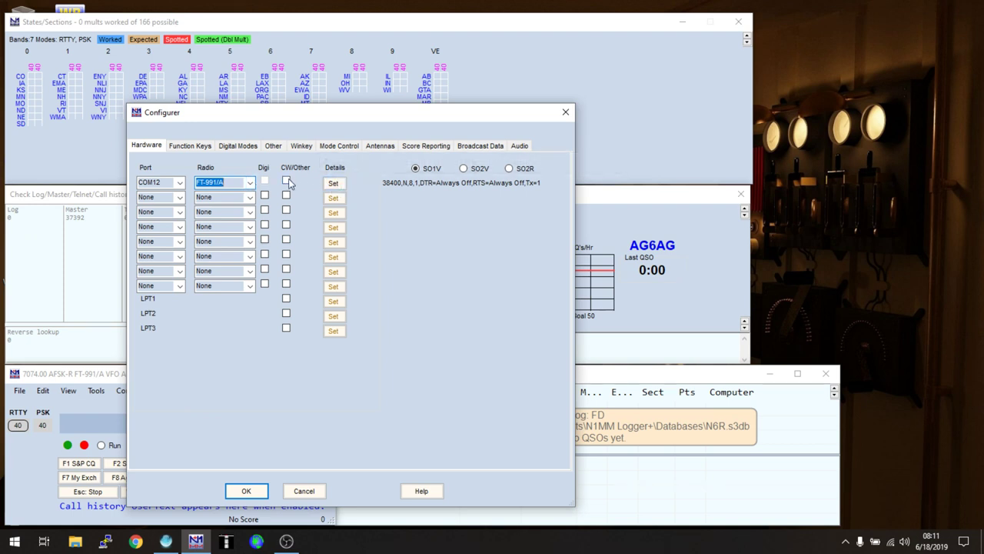
{"action": "left_click", "coordinate": [333, 183]}
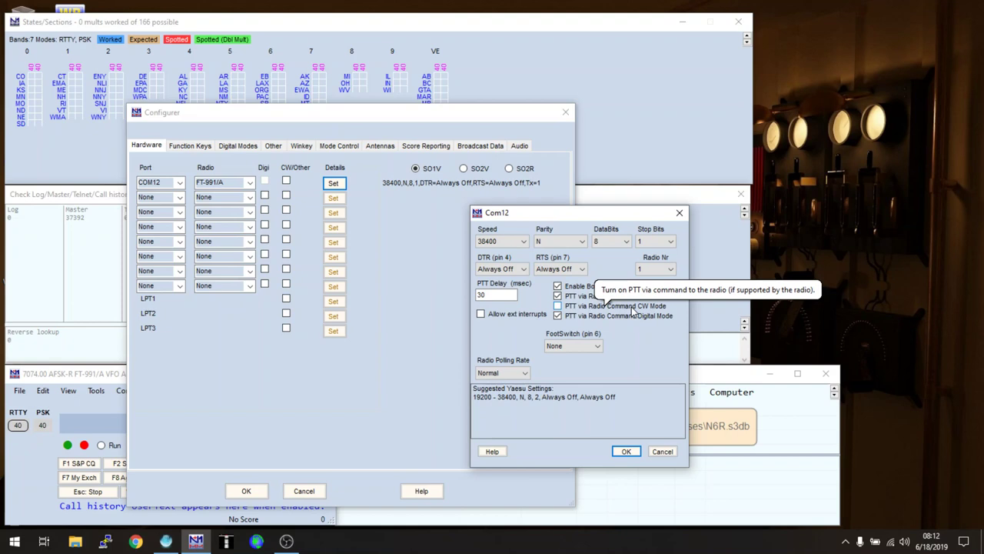
{"action": "left_click", "coordinate": [627, 452]}
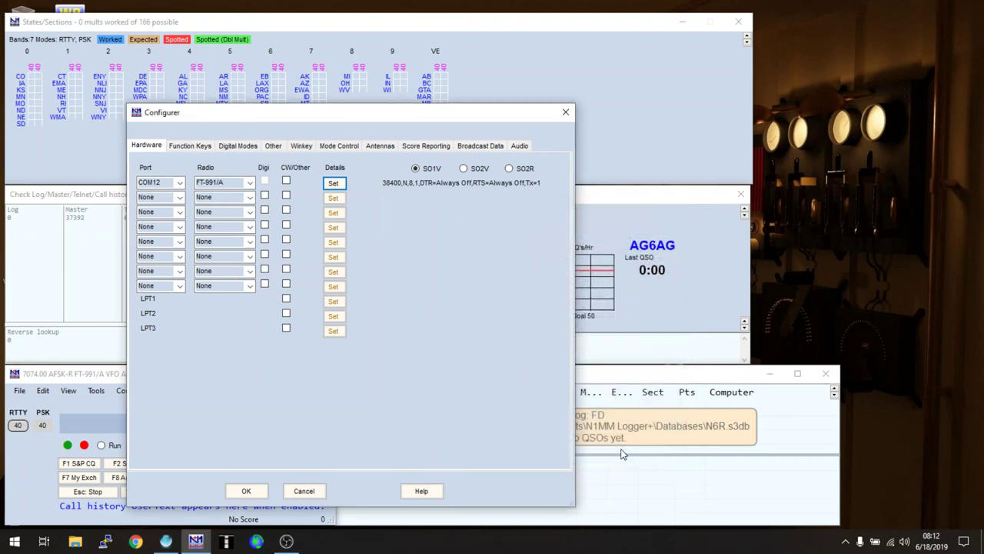
Choose Soundcard as the TU type of Digital Interface 1 in the digital modes configuration
{"action": "left_click", "coordinate": [229, 146]}
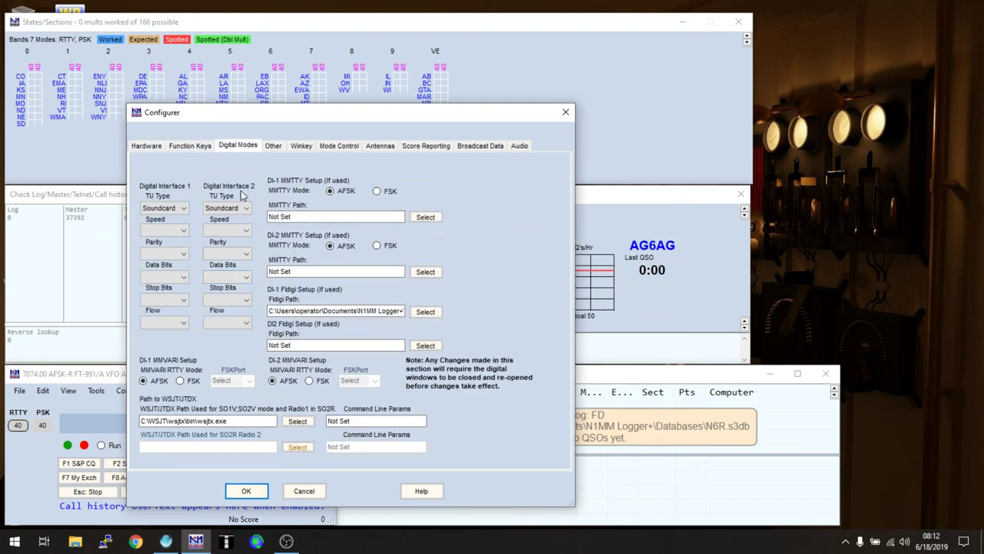
{"action": "left_click", "coordinate": [181, 209]}
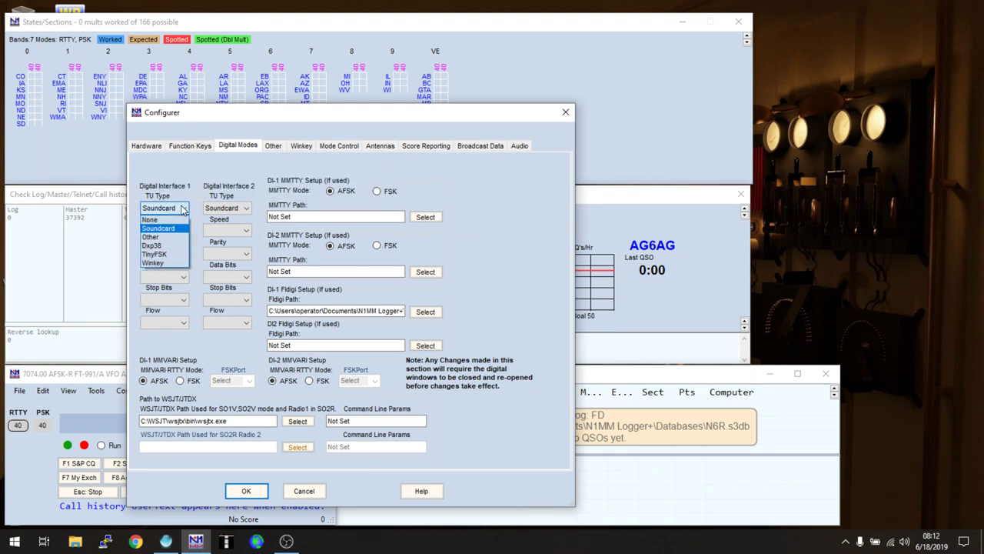
{"action": "left_click", "coordinate": [158, 229]}
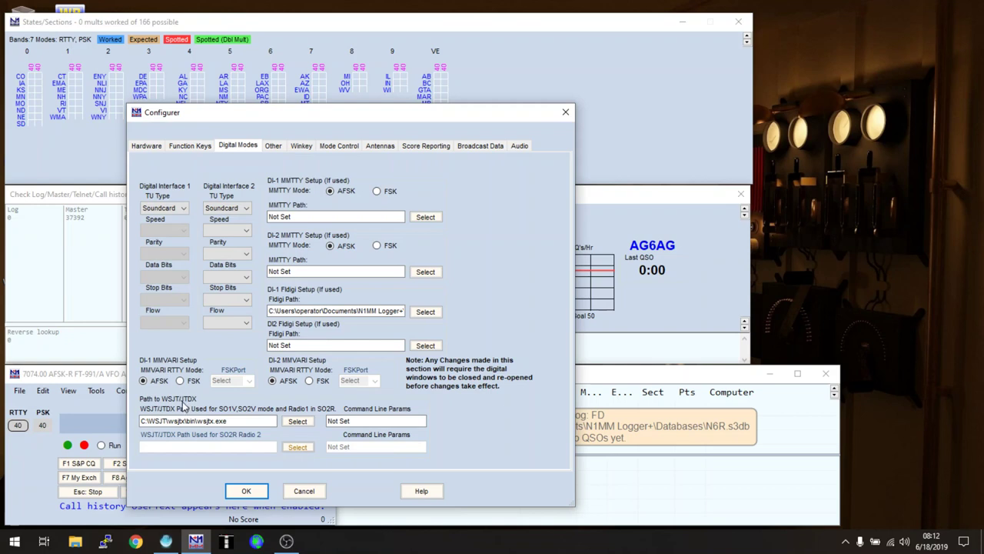
Set the WSJT/JTDX path for SO1V, SO2V and Radio 1 to C:\WSJT\wsjtx\bin\wsjtx.exe
{"action": "left_click", "coordinate": [296, 423]}
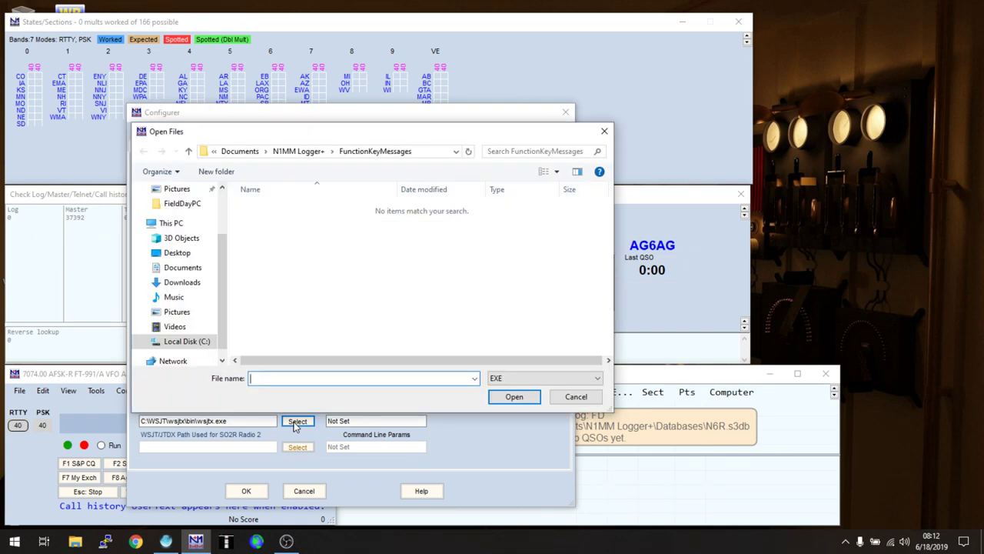
{"action": "left_click", "coordinate": [176, 342]}
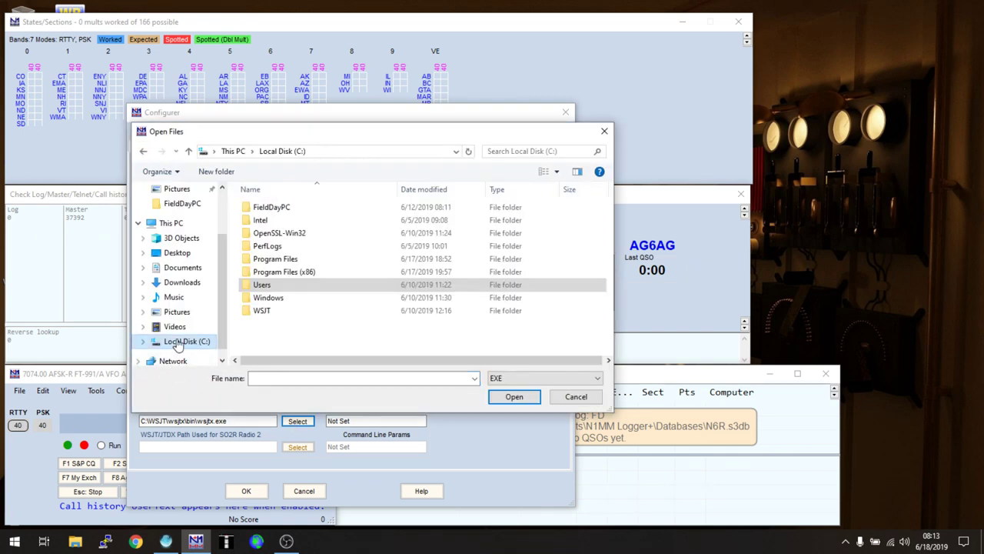
{"action": "double_click", "coordinate": [260, 311]}
{"action": "left_click", "coordinate": [260, 211]}
{"action": "double_click", "coordinate": [260, 209]}
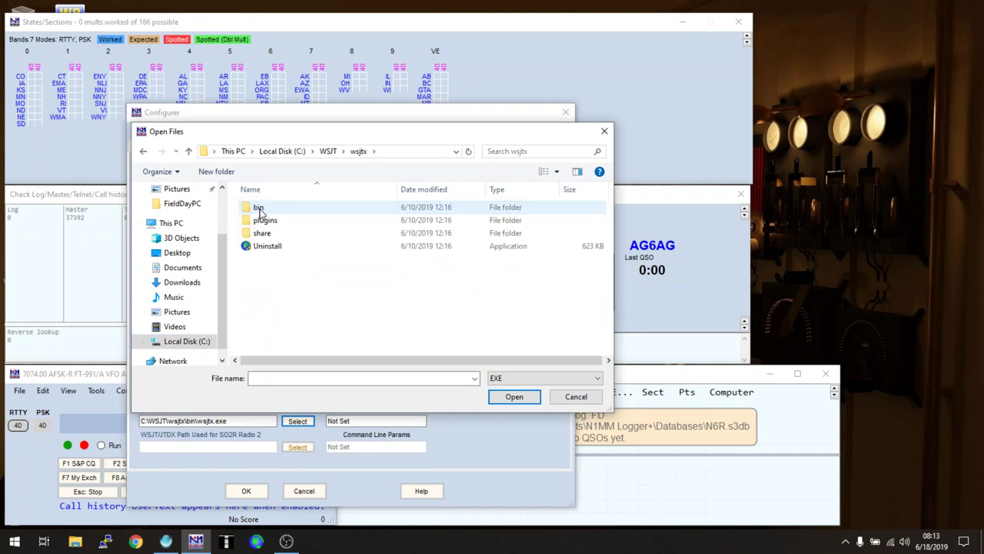
{"action": "double_click", "coordinate": [260, 206]}
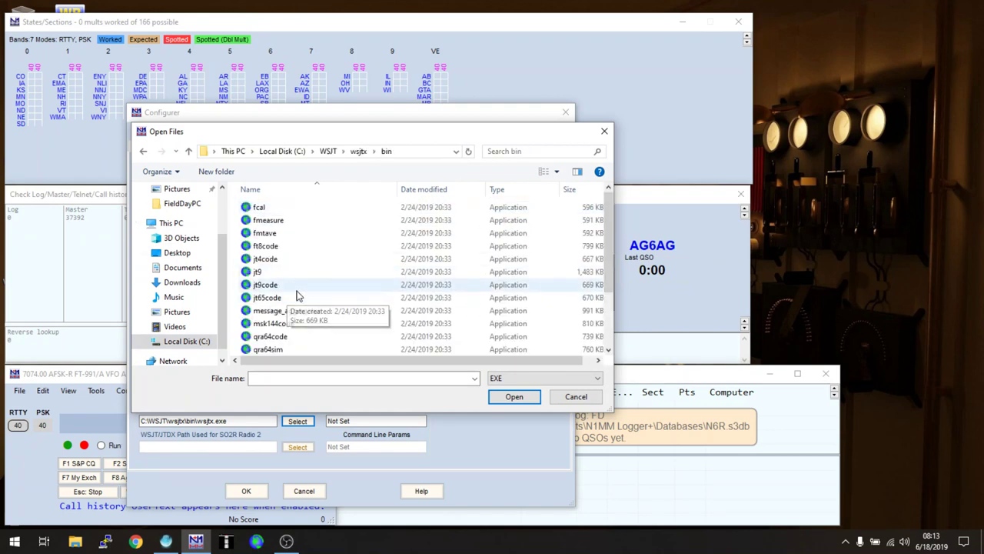
{"action": "scroll", "coordinate": [327, 308], "scroll_direction": "down", "scroll_amount": 2}
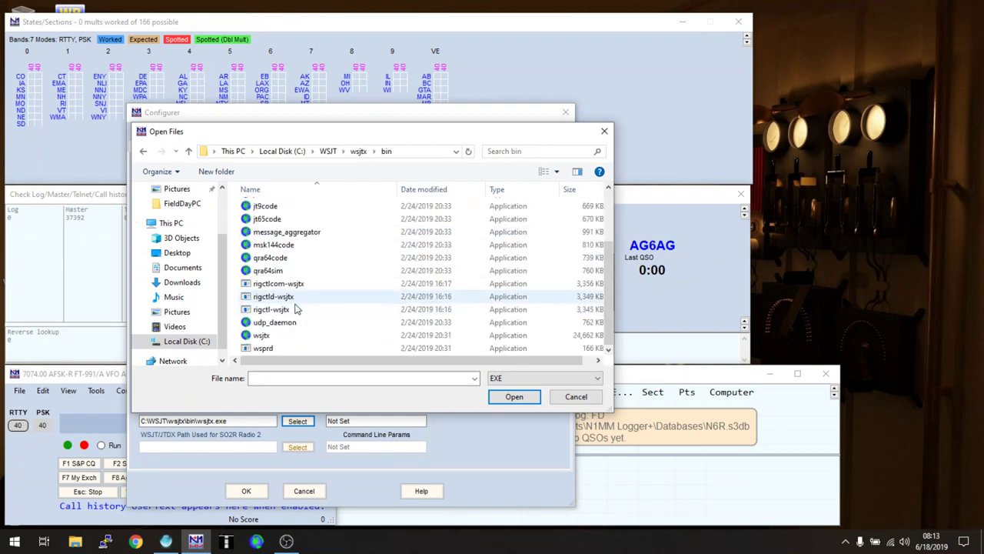
{"action": "left_click", "coordinate": [261, 338]}
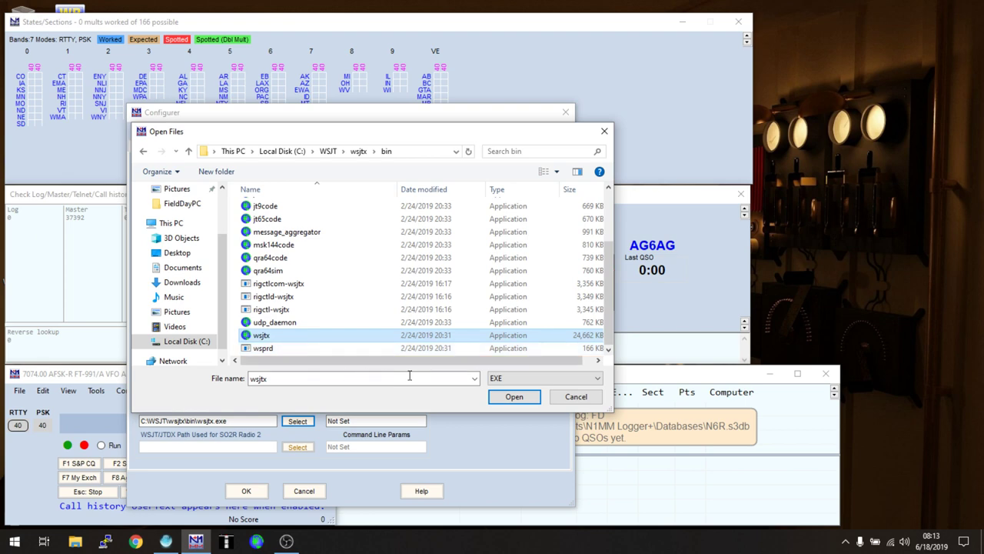
{"action": "left_click", "coordinate": [512, 397]}
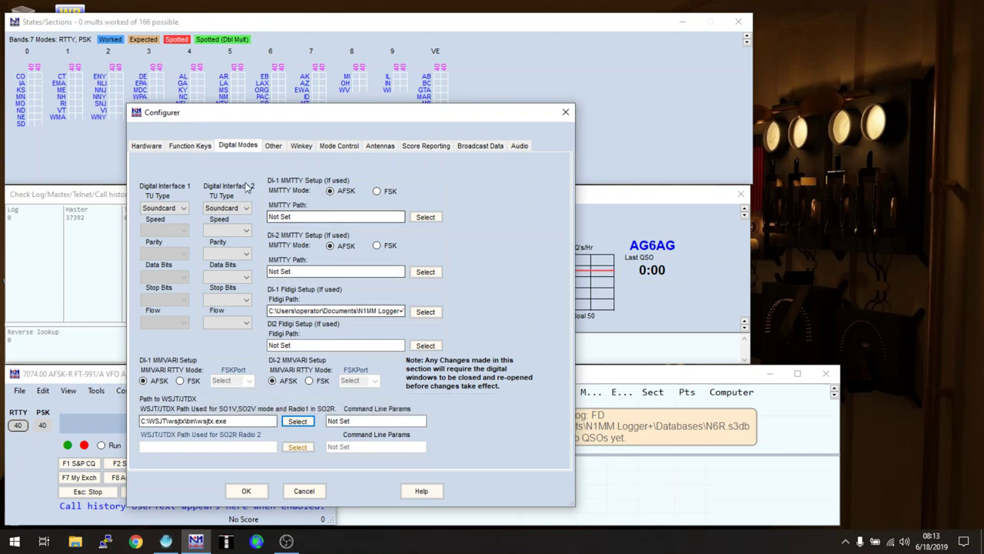
Review the Other, Mode Control, Broadcast Data and Audio settings, and save the configuration
{"action": "left_click", "coordinate": [275, 148]}
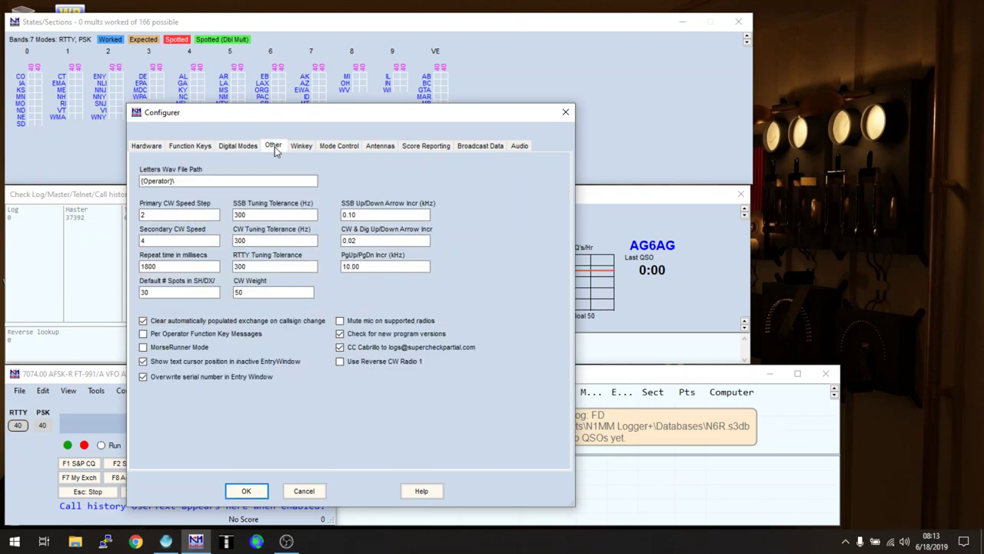
{"action": "left_click", "coordinate": [342, 148]}
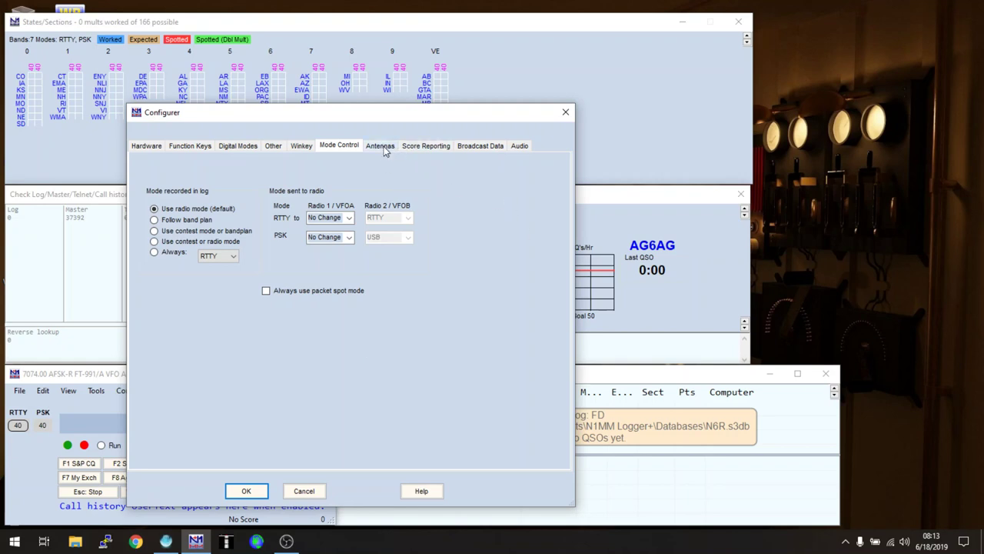
{"action": "left_click", "coordinate": [481, 146]}
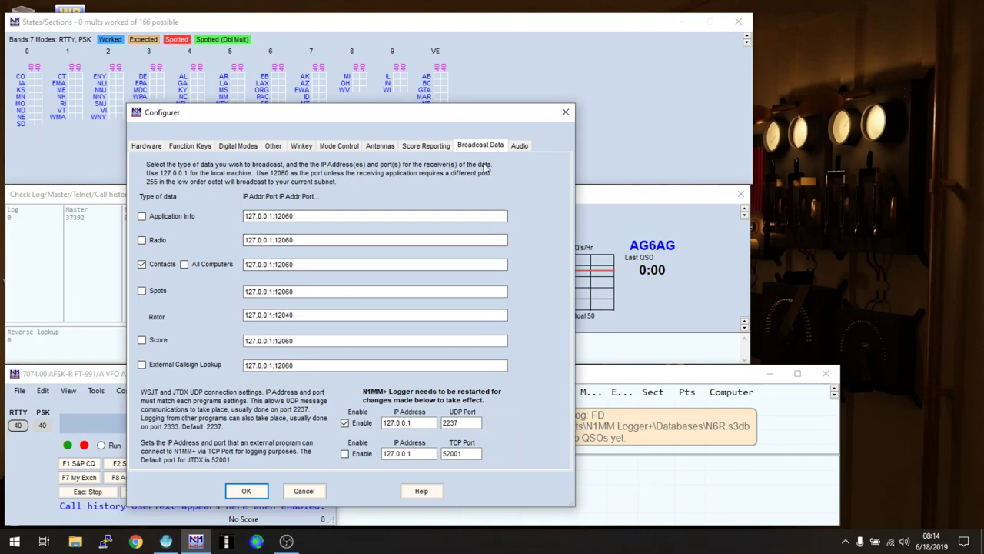
{"action": "left_click", "coordinate": [521, 148]}
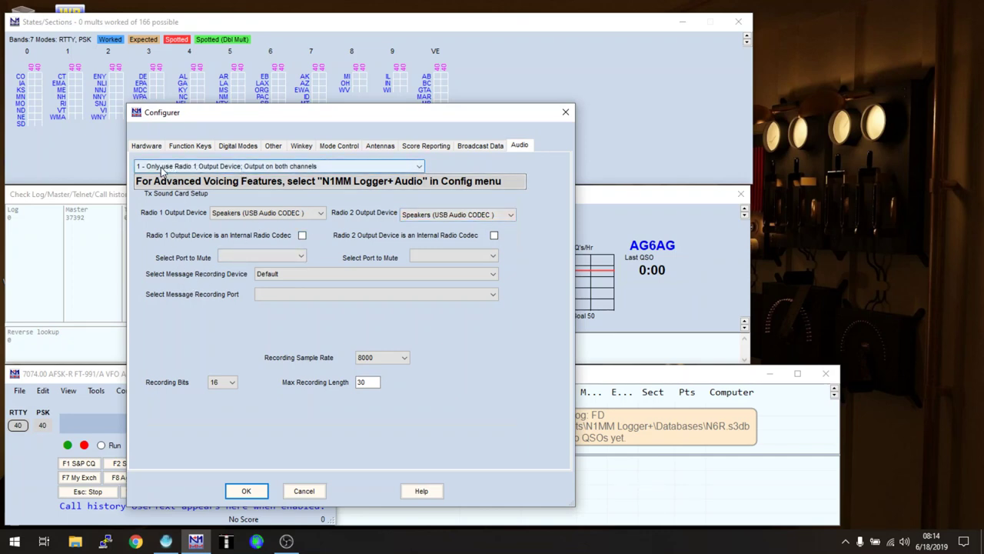
{"action": "left_click", "coordinate": [162, 170]}
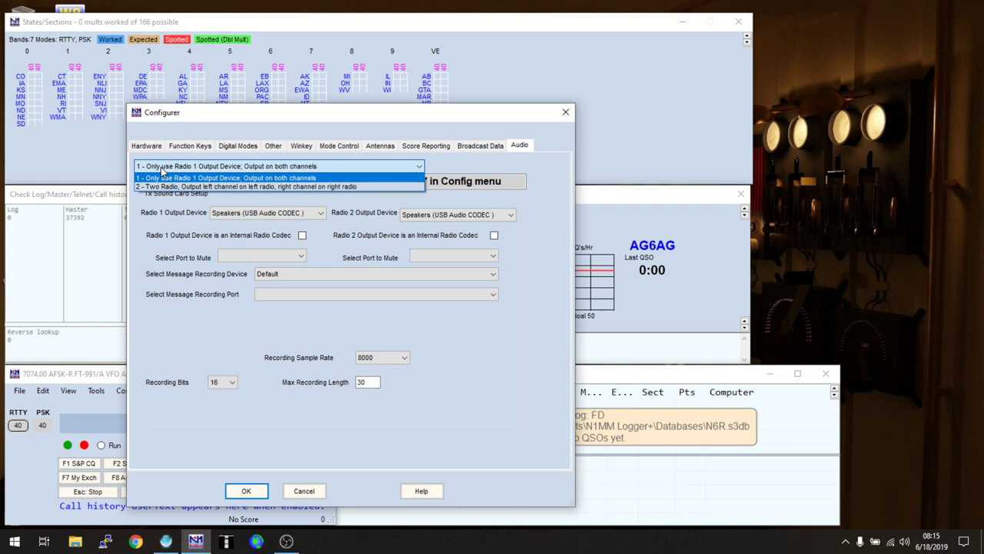
{"action": "left_click", "coordinate": [161, 169]}
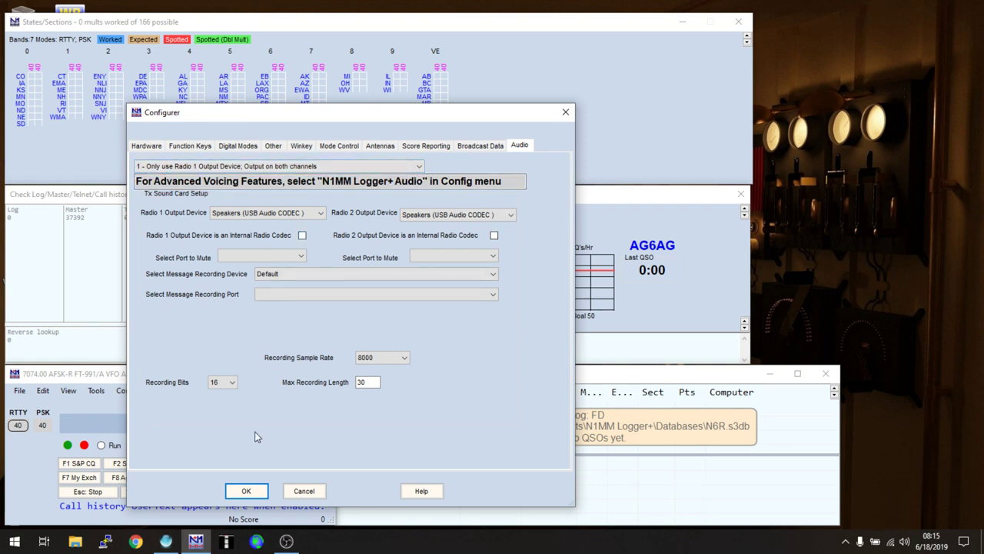
{"action": "left_click", "coordinate": [248, 490]}
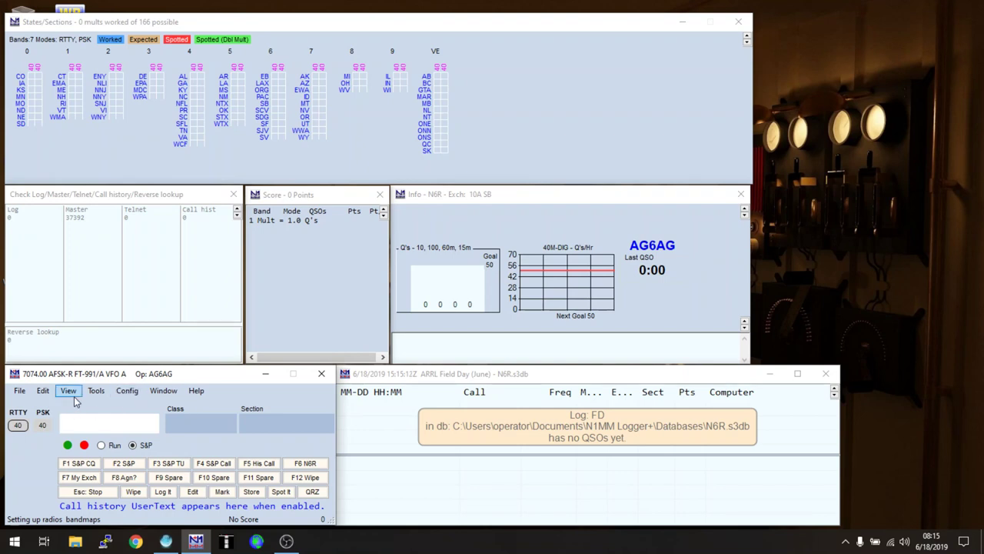
Load WSJT-X from the logger and open the WSJT Decode List
{"action": "left_click", "coordinate": [160, 392]}
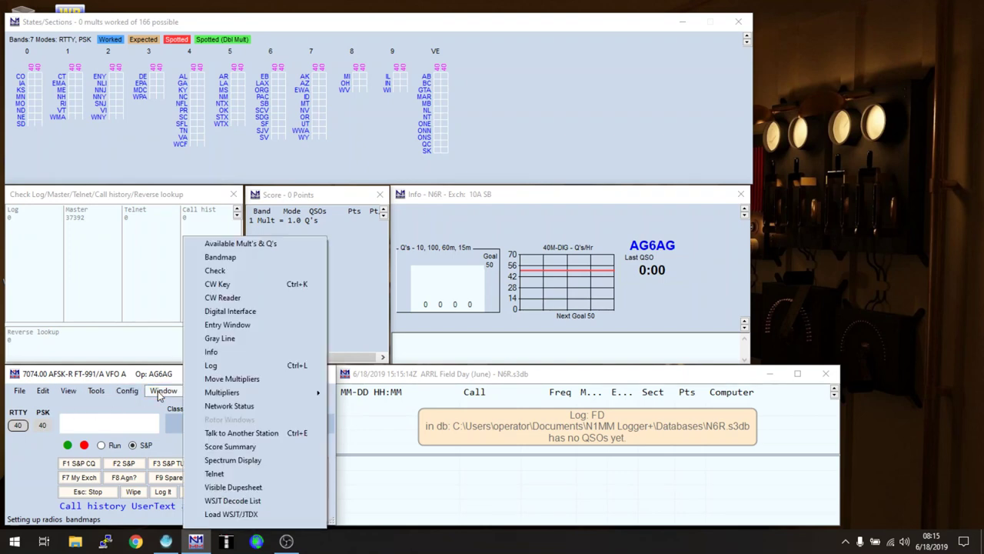
{"action": "left_click", "coordinate": [223, 514]}
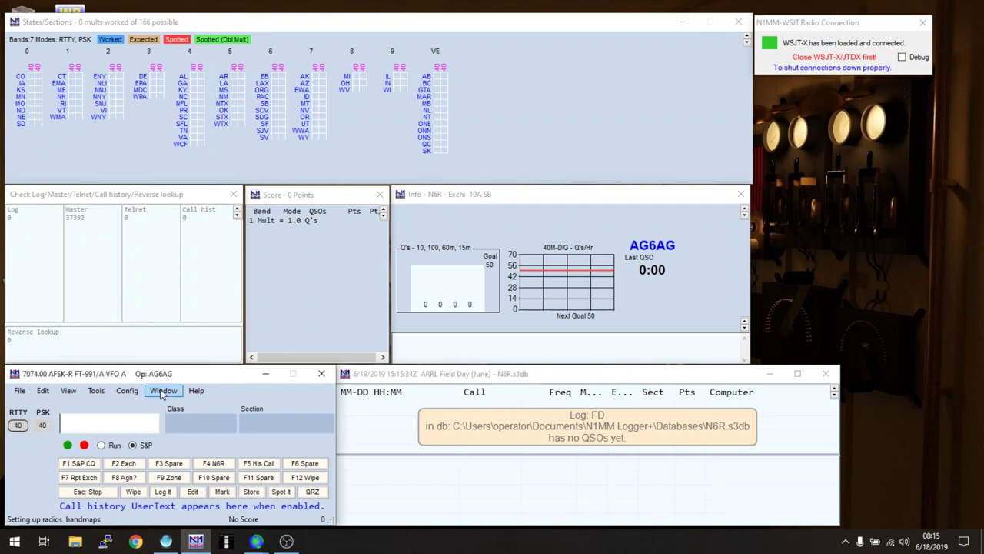
{"action": "left_click", "coordinate": [162, 392]}
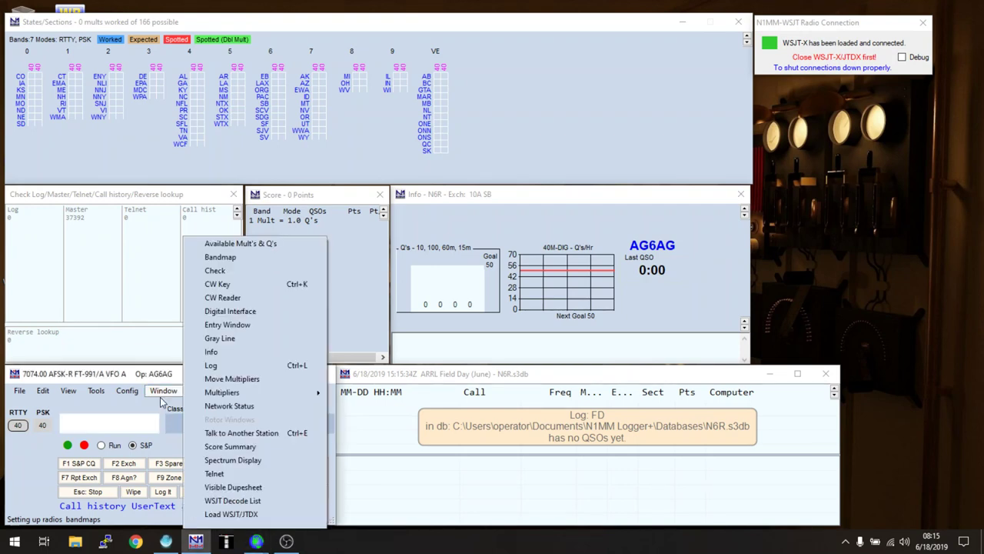
{"action": "left_click", "coordinate": [254, 501]}
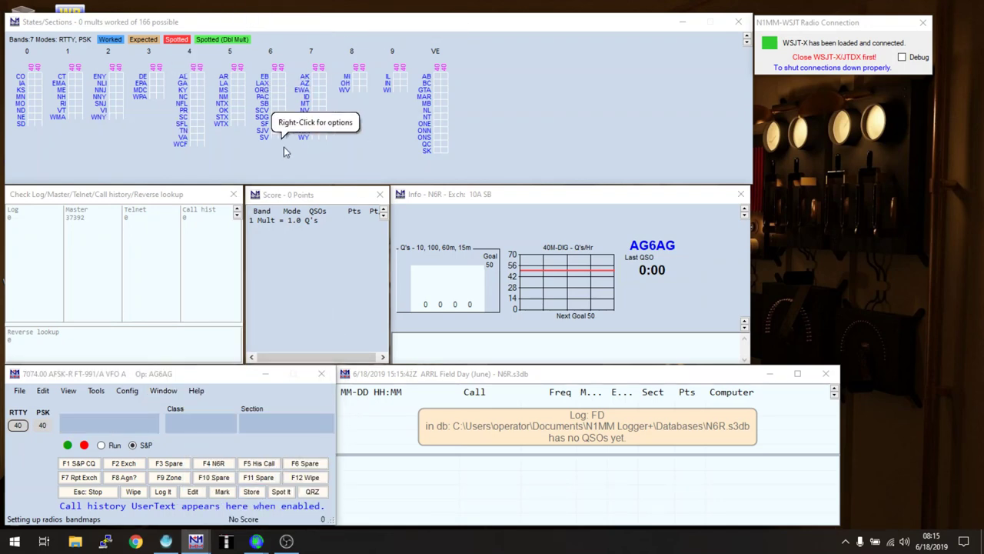
{"action": "left_click", "coordinate": [286, 543]}
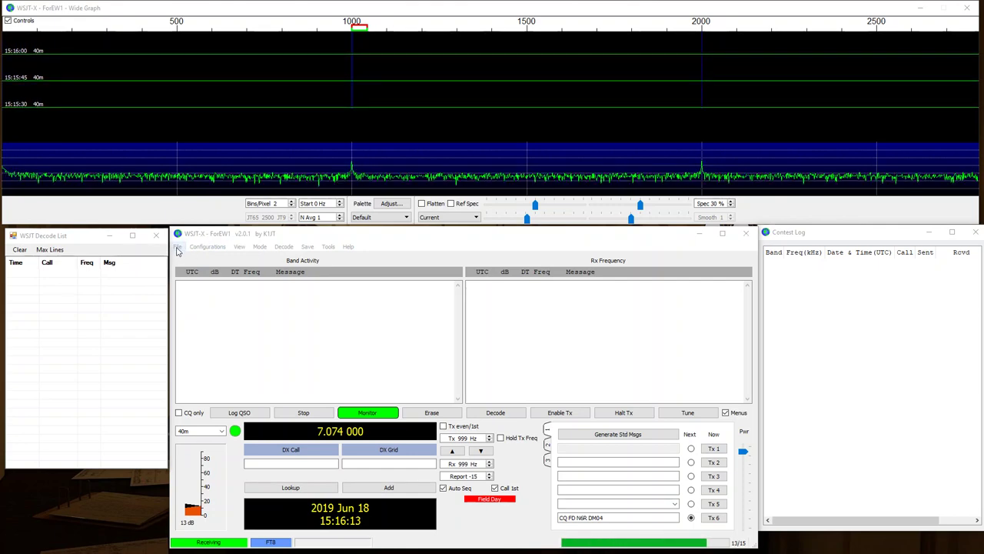
In WSJT-X, open the settings and review the General, Radio, Audio and Tx Macros options
{"action": "left_click", "coordinate": [177, 246]}
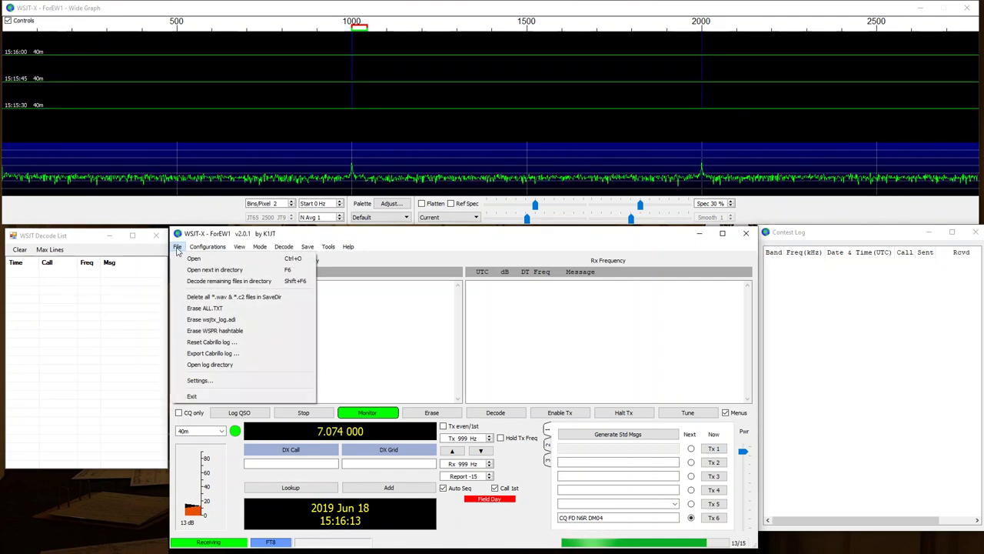
{"action": "left_click", "coordinate": [201, 381]}
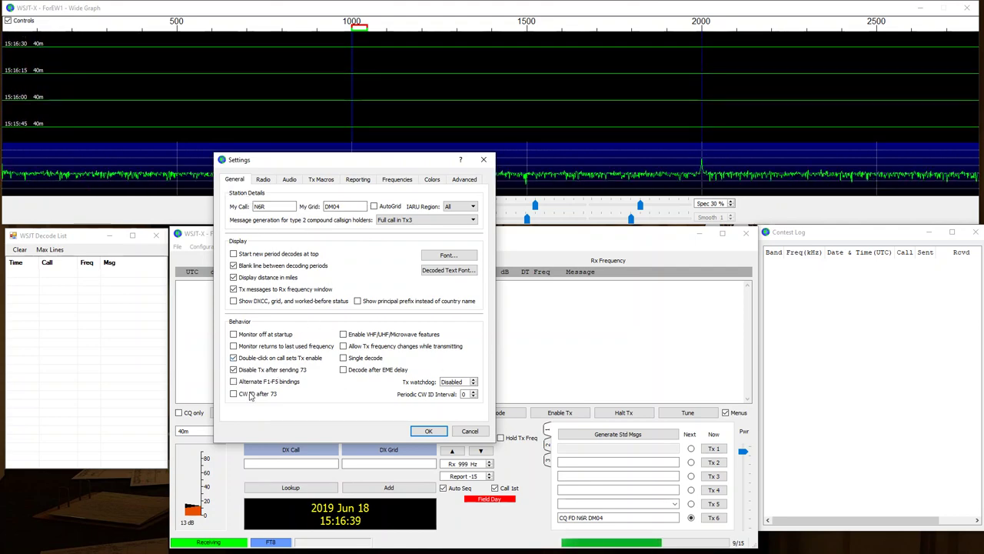
{"action": "left_click", "coordinate": [261, 180]}
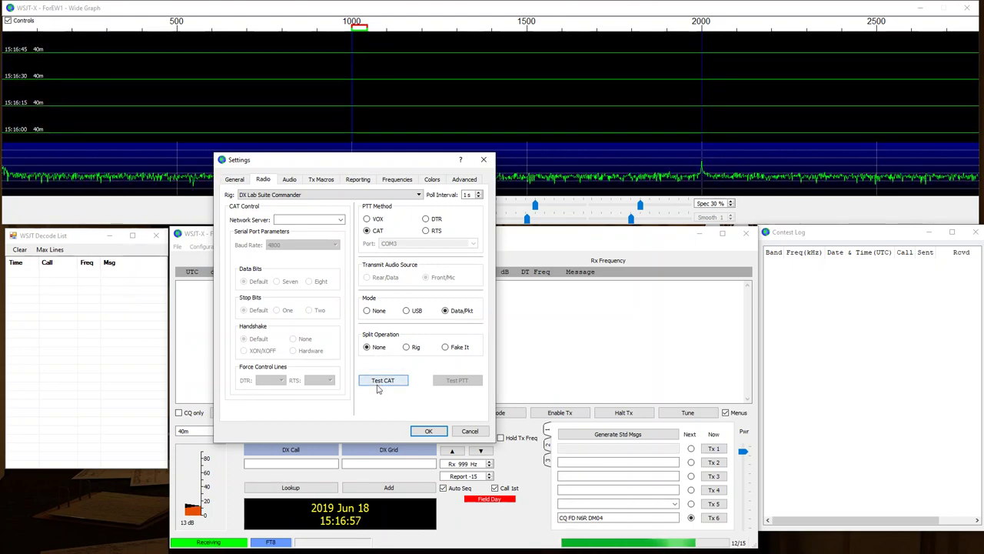
{"action": "left_click", "coordinate": [289, 181]}
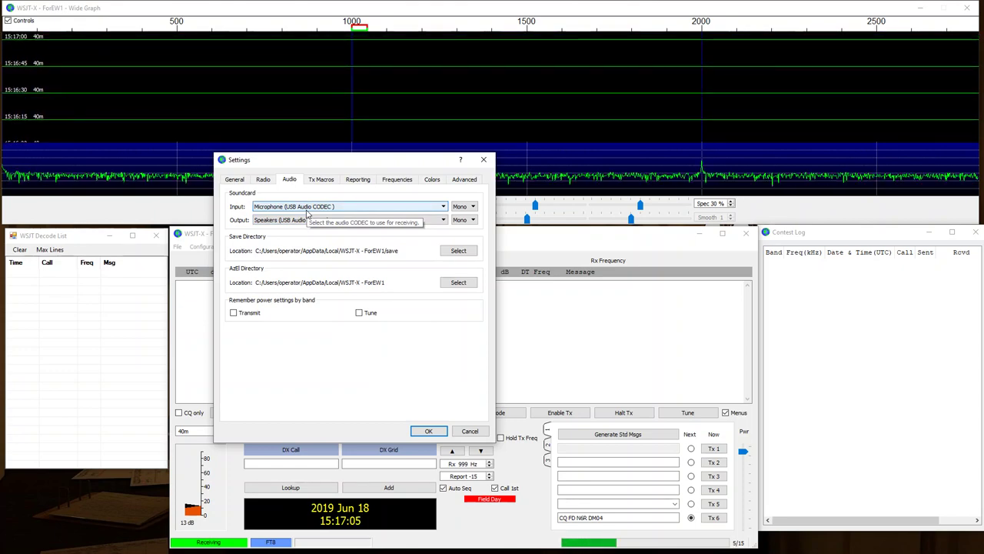
{"action": "left_click", "coordinate": [322, 180]}
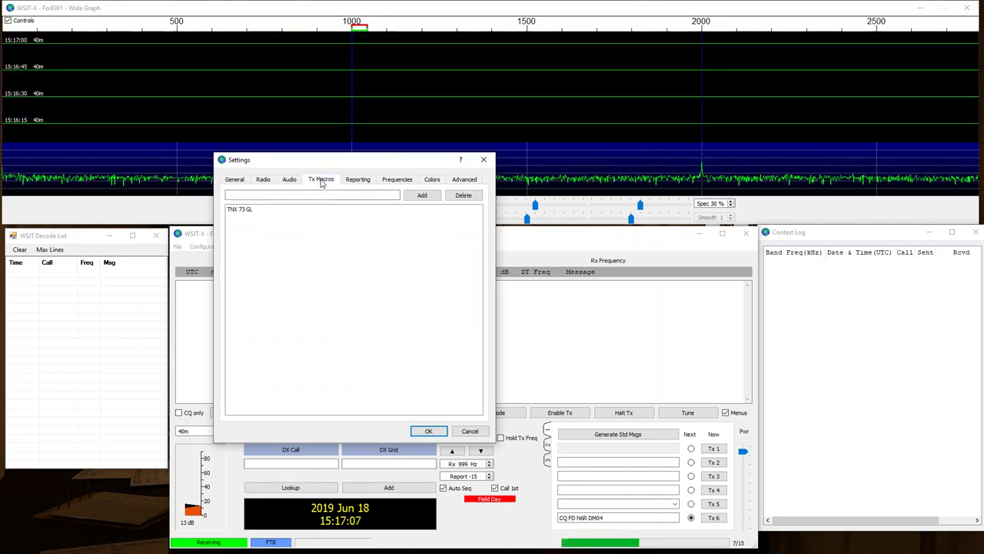
Review the Reporting, Frequencies, Colors and Advanced settings, including UDP and ARRL Field Day options, and accept the settings
{"action": "left_click", "coordinate": [361, 180]}
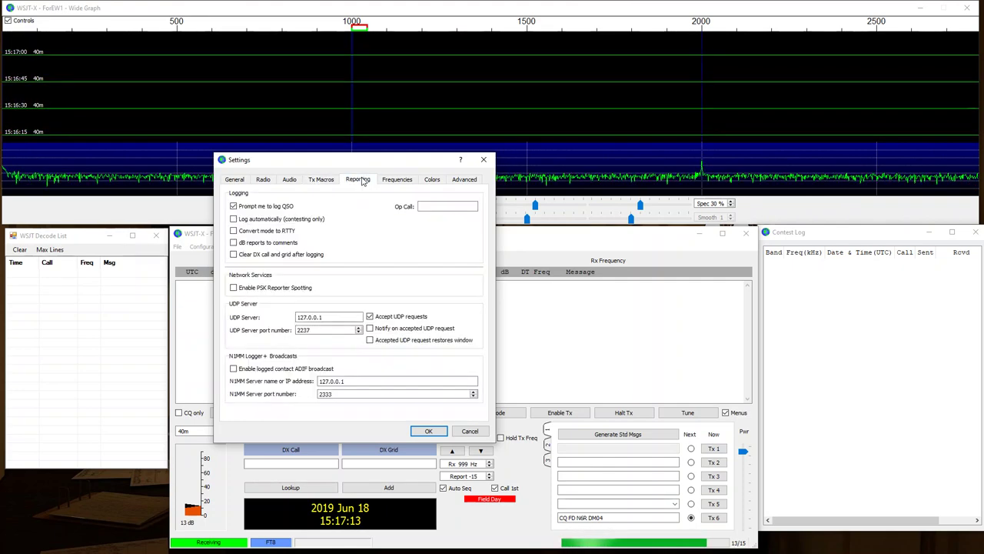
{"action": "left_click", "coordinate": [410, 178]}
{"action": "left_click", "coordinate": [432, 182]}
{"action": "left_click", "coordinate": [463, 180]}
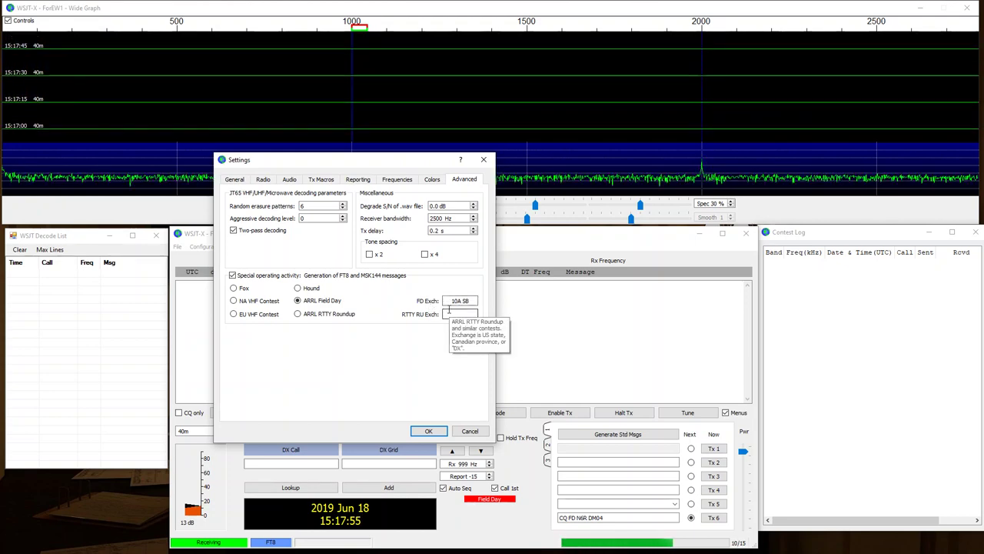
{"action": "left_click", "coordinate": [429, 431]}
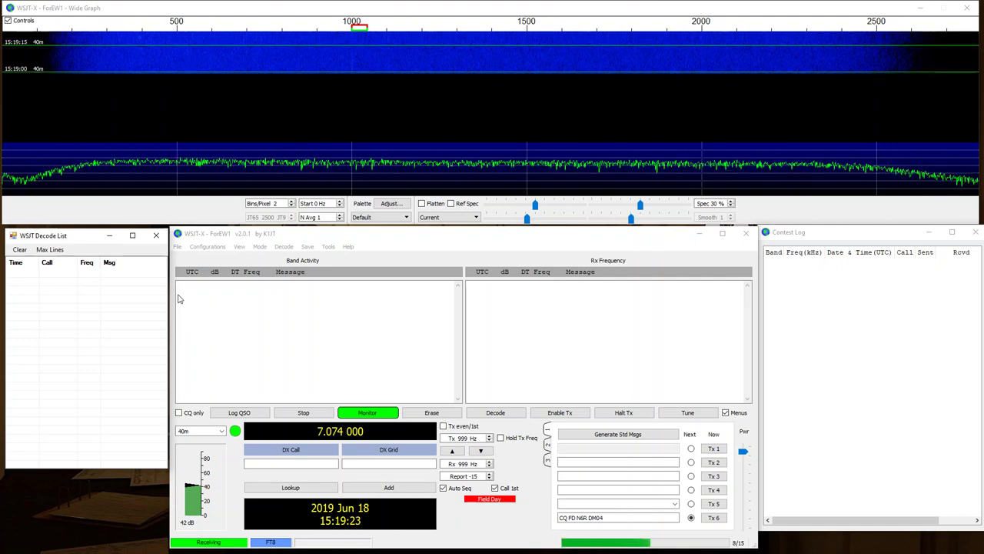
Test the transmitter with a brief tune tone and turn the tone off
{"action": "left_click", "coordinate": [688, 412]}
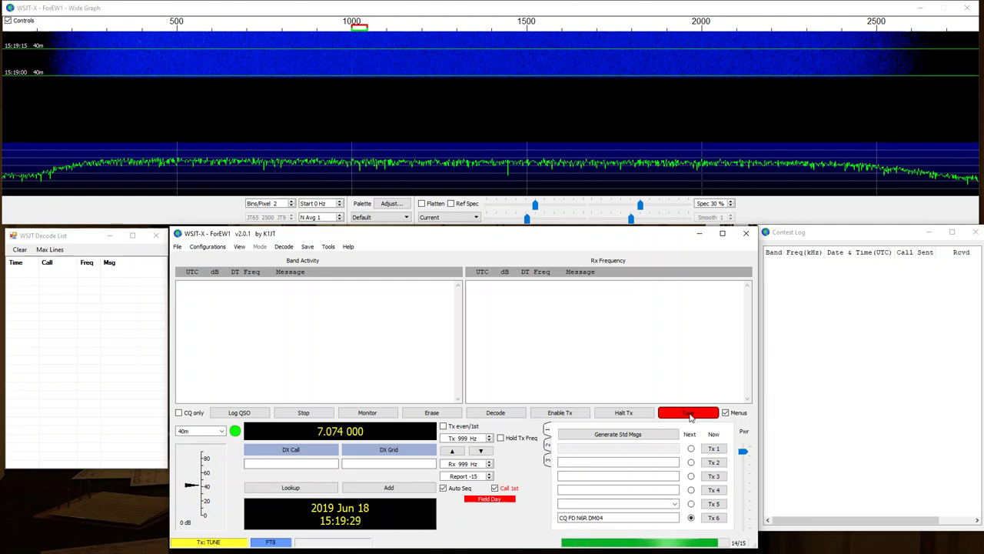
{"action": "left_click", "coordinate": [688, 413]}
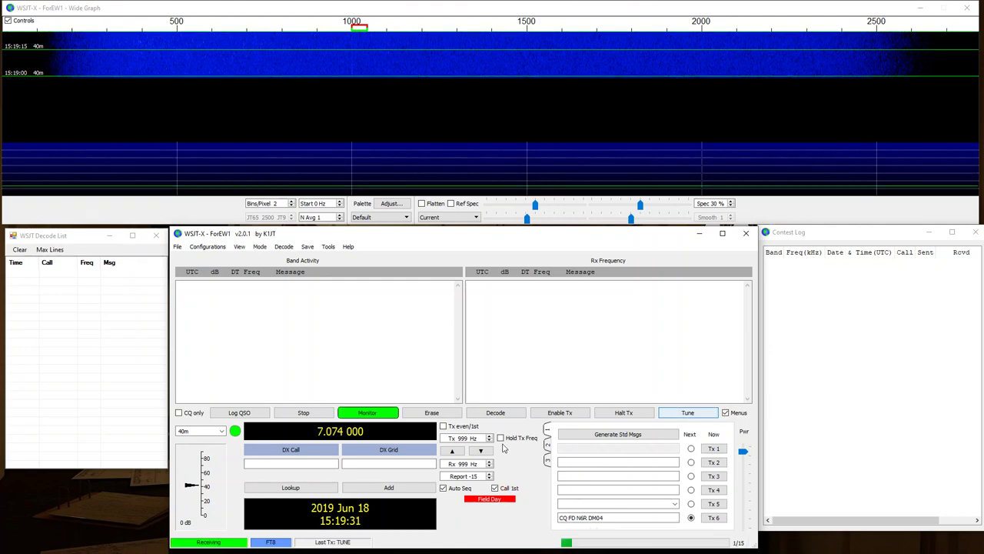
Generate the Field Day CQ message, transmit it as a test call, halt transmission and close WSJT-X
{"action": "left_click", "coordinate": [547, 446]}
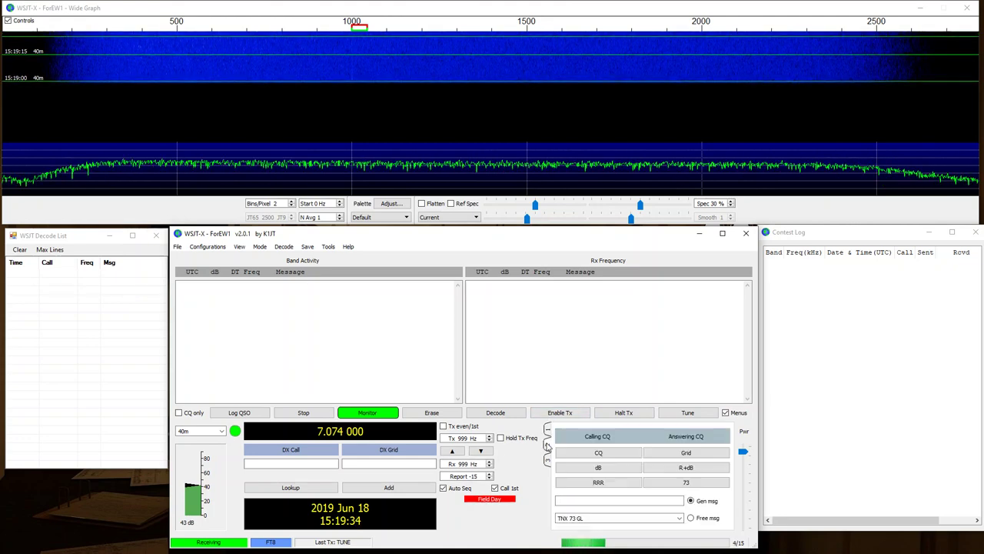
{"action": "left_click", "coordinate": [592, 455]}
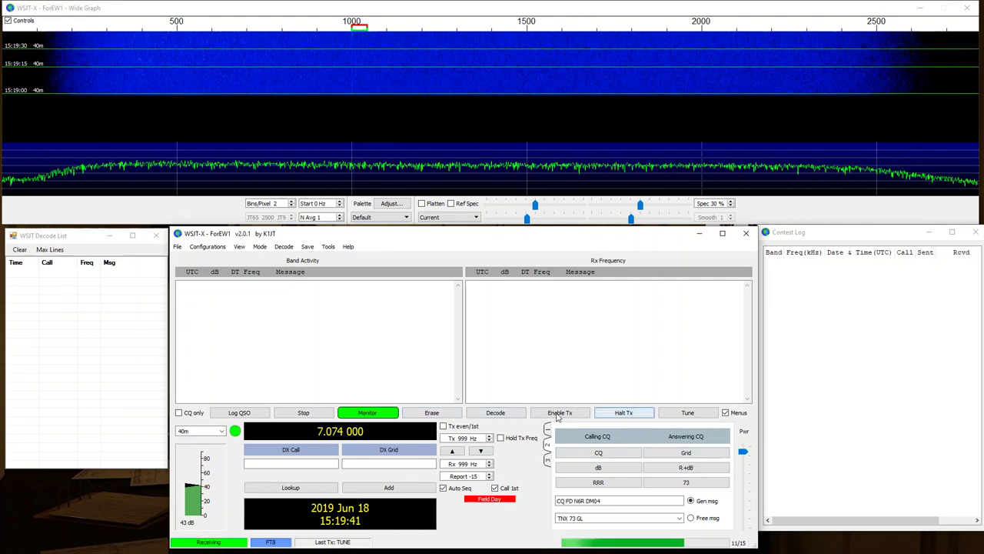
{"action": "left_click", "coordinate": [560, 412]}
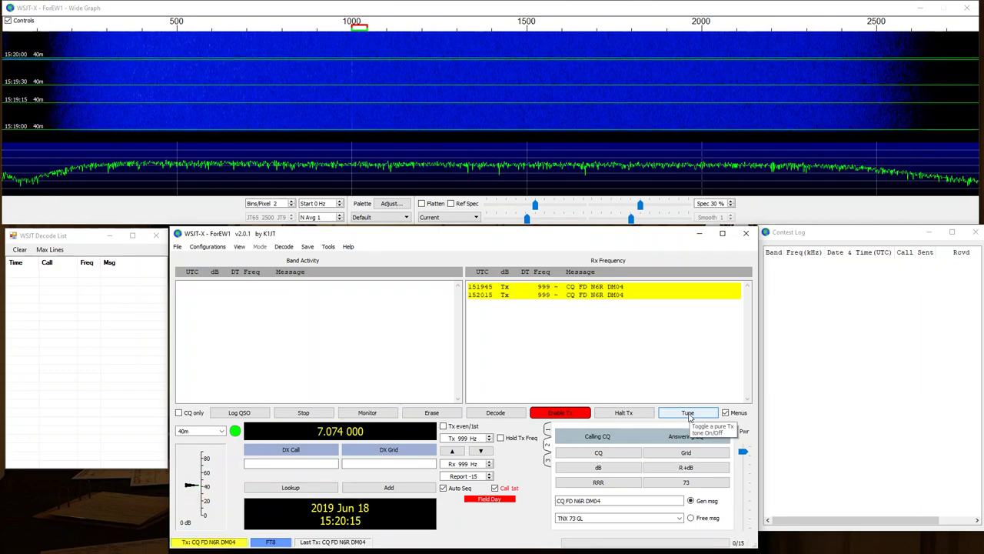
{"action": "left_click", "coordinate": [638, 416]}
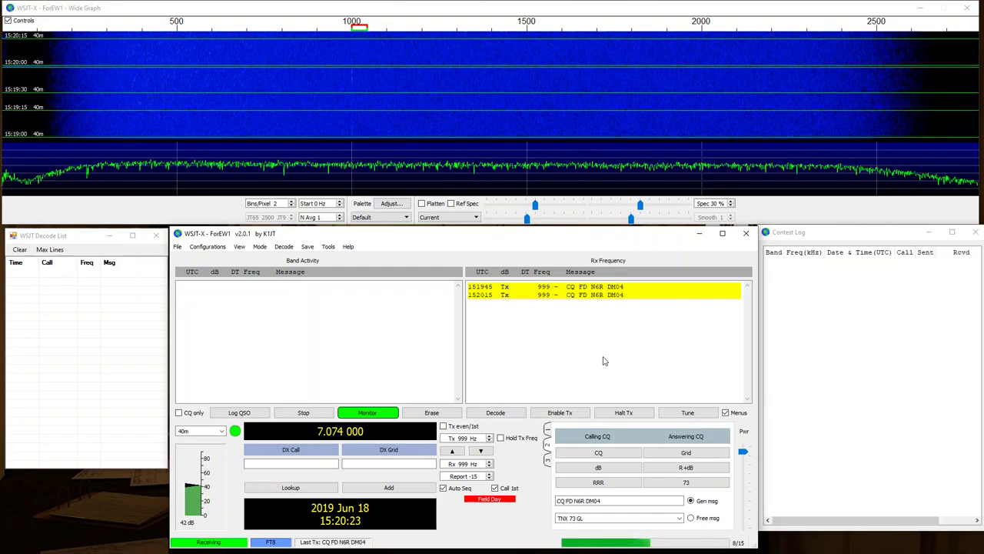
{"action": "left_click", "coordinate": [745, 235]}
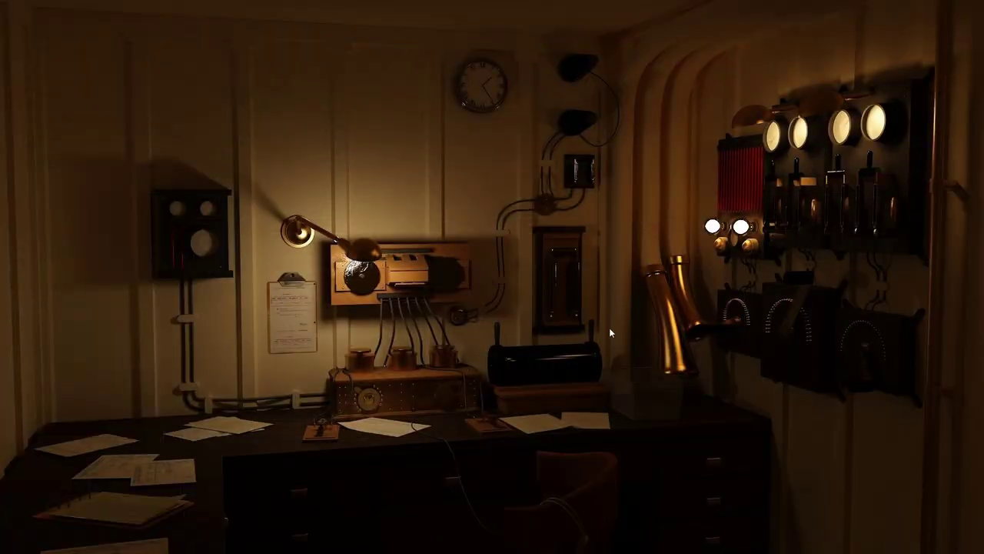